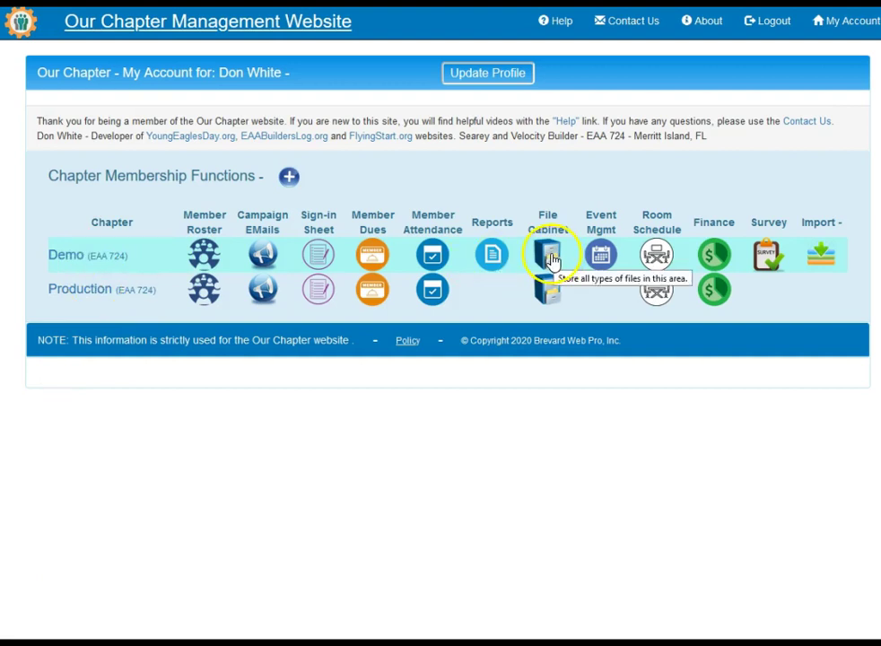
Open the Demo chapter's File Cabinet and expand Building to reveal its Test entry.
{"action": "left_click", "coordinate": [550, 258]}
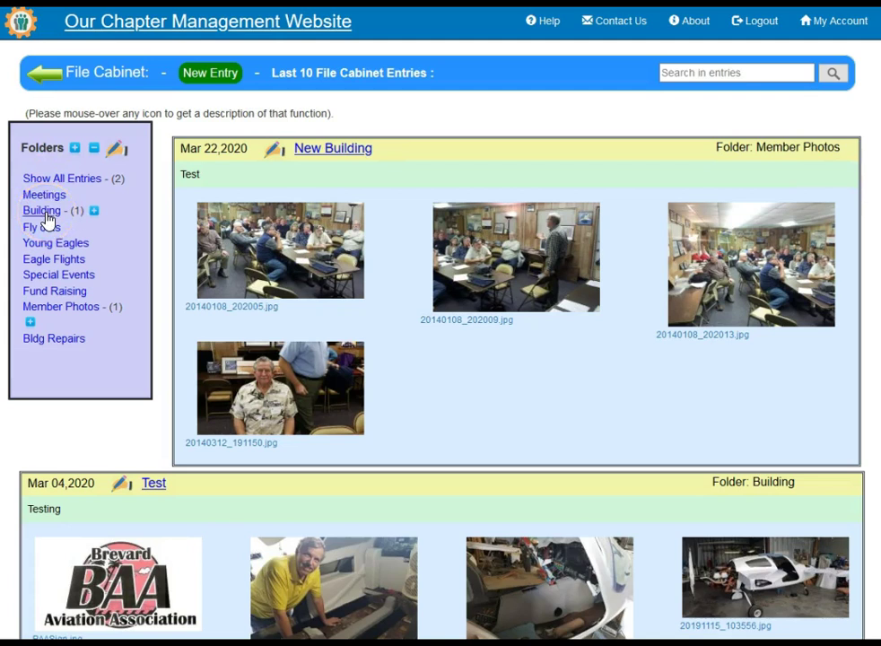
{"action": "left_click", "coordinate": [95, 212]}
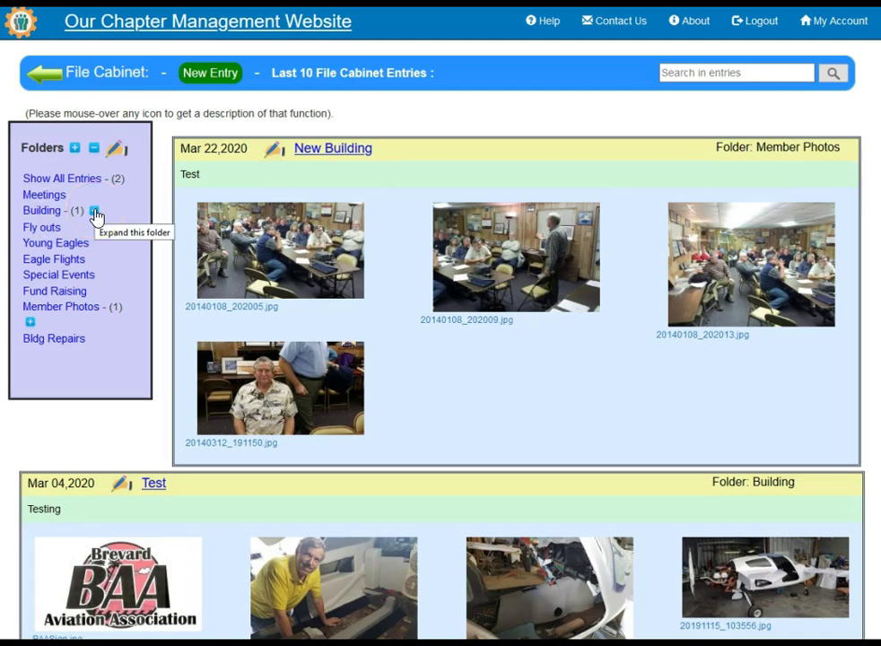
{"action": "left_click", "coordinate": [94, 212]}
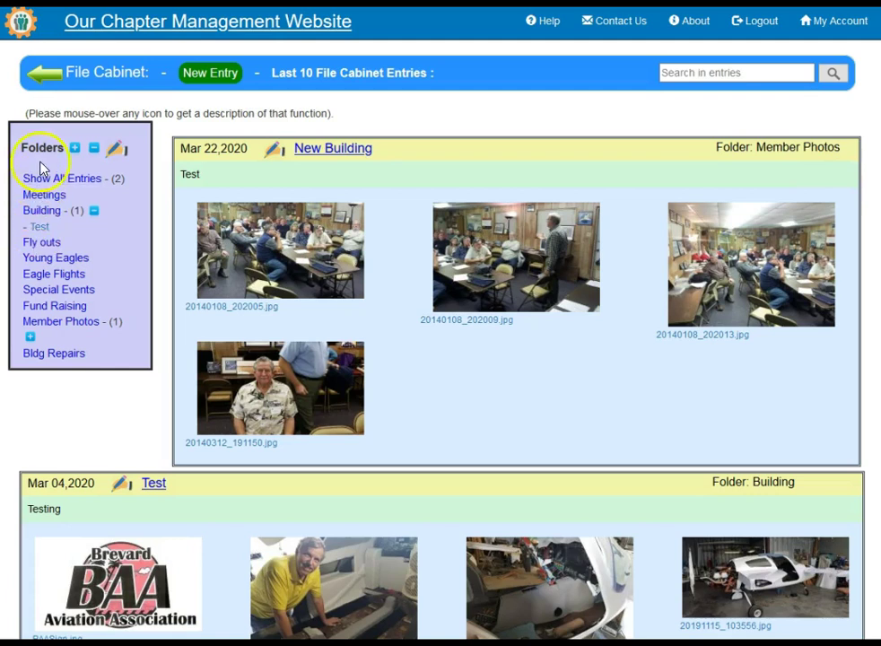
Expand and collapse Member Photos, view the nine-folder management page, then return to the File Cabinet.
{"action": "left_click", "coordinate": [76, 149]}
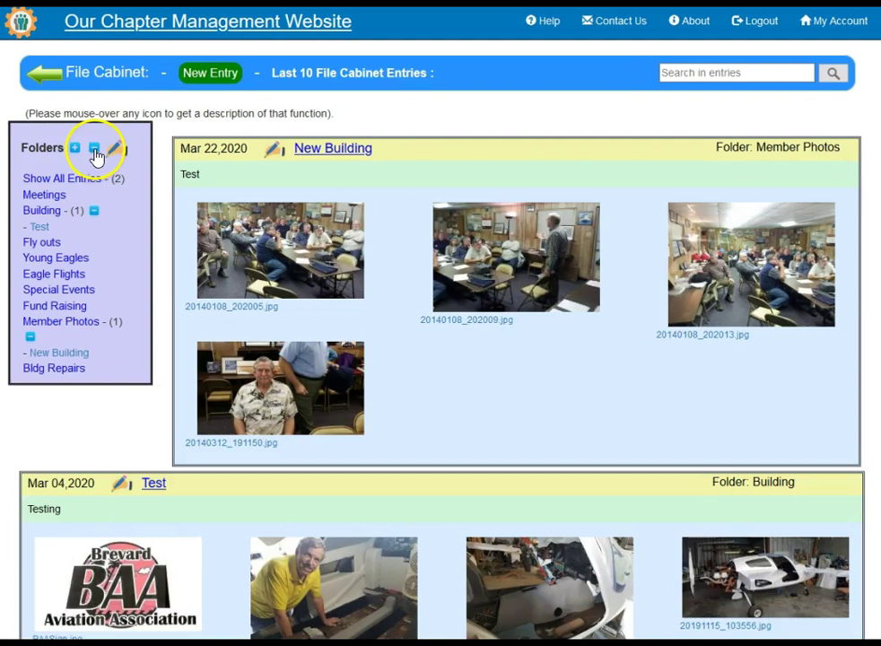
{"action": "left_click", "coordinate": [95, 152]}
{"action": "left_click", "coordinate": [117, 150]}
{"action": "left_click", "coordinate": [118, 152]}
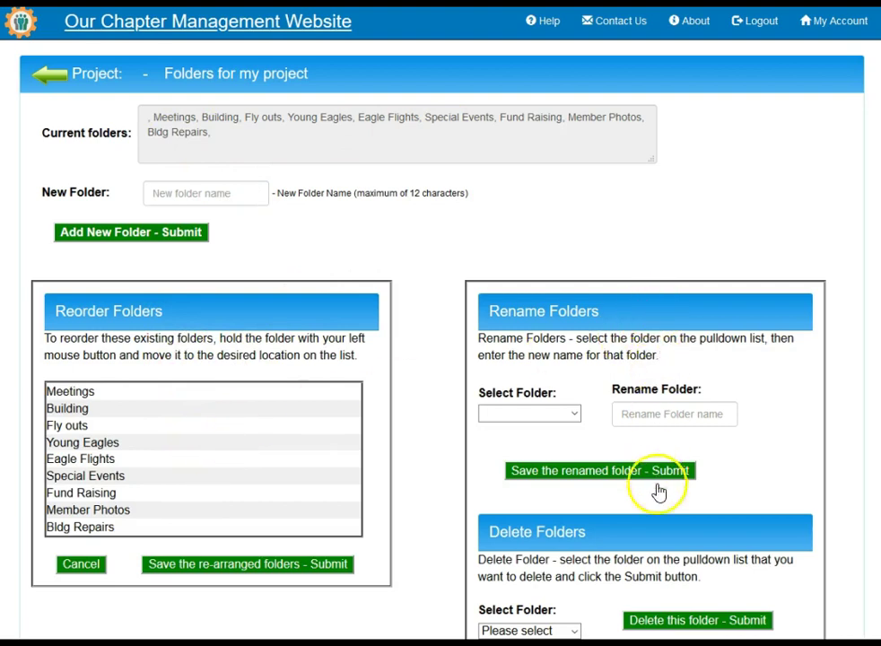
{"action": "left_click", "coordinate": [43, 80]}
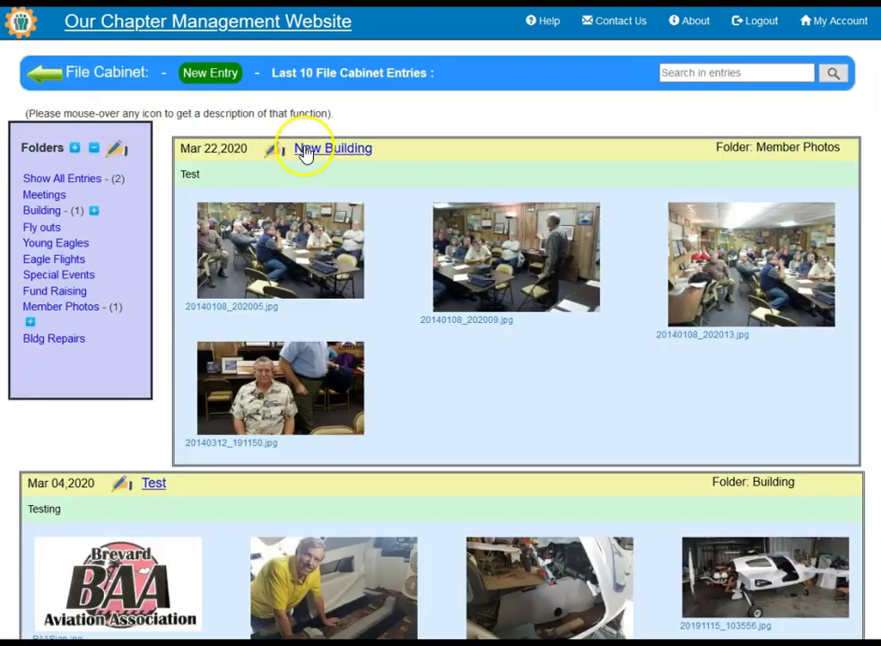
Start a new File Cabinet entry filed in the Fly outs folder.
{"action": "left_click", "coordinate": [212, 75]}
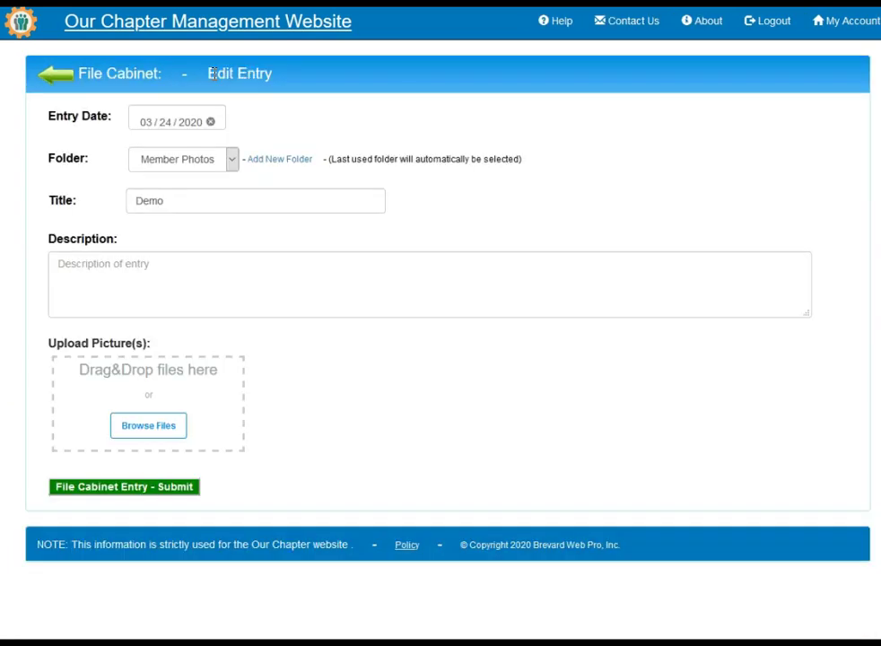
{"action": "left_click", "coordinate": [235, 164]}
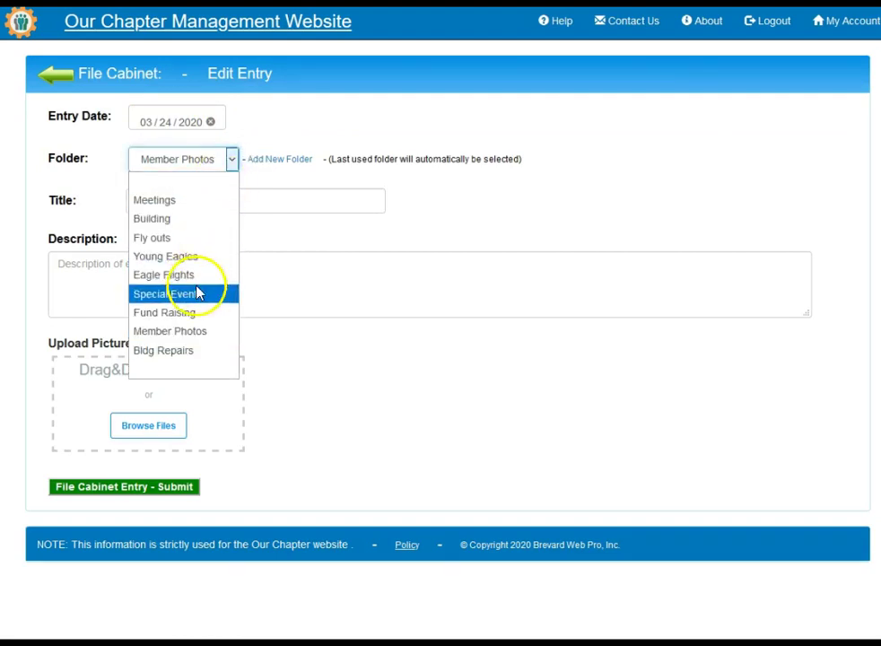
{"action": "left_click", "coordinate": [182, 239]}
Replace the entry title with 'Fly to Merritt Island'.
{"action": "left_click", "coordinate": [188, 202]}
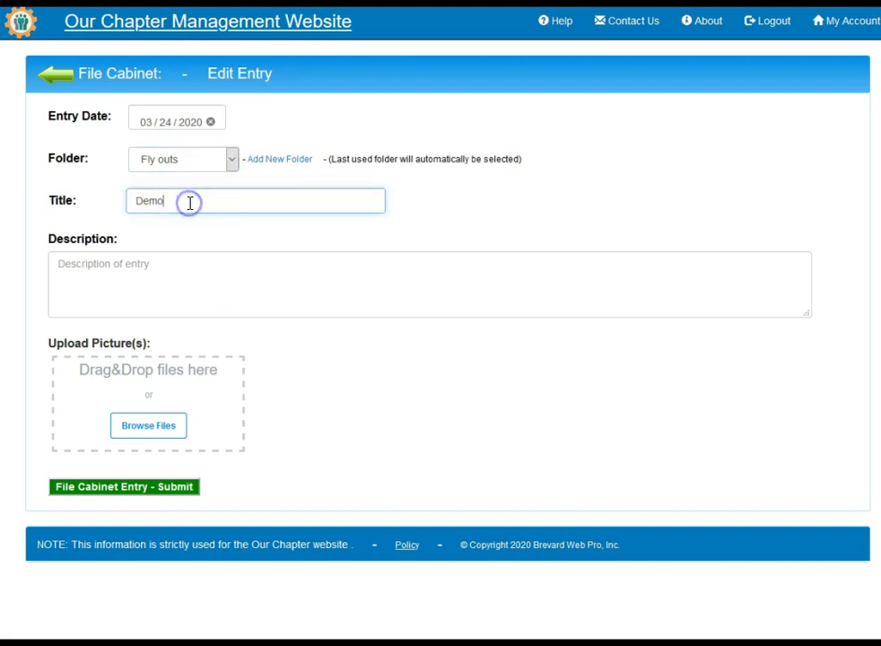
{"action": "key", "text": "BackSpace"}
{"action": "type", "text": "Fly to Merritt Island"}
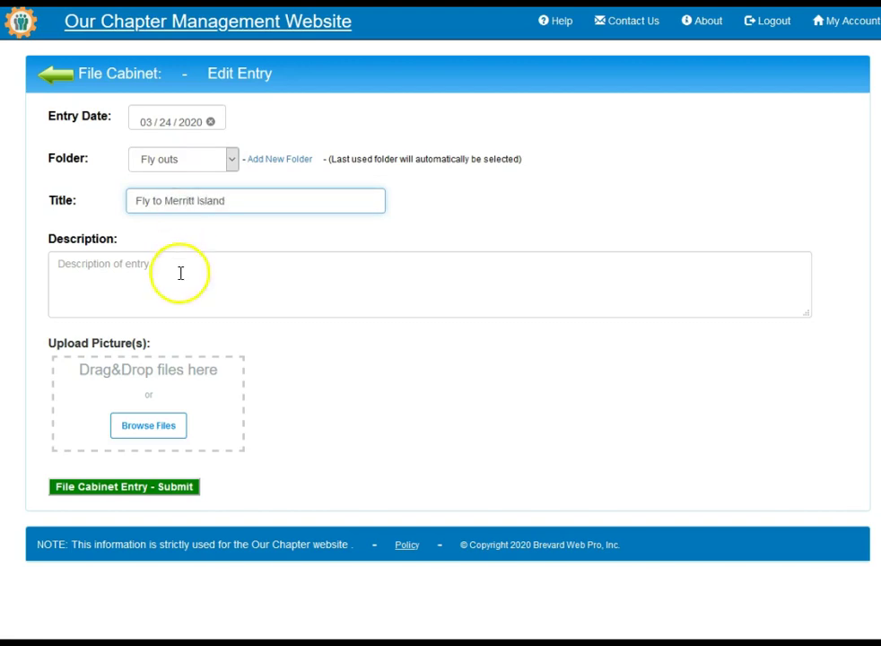
{"action": "left_click", "coordinate": [179, 272]}
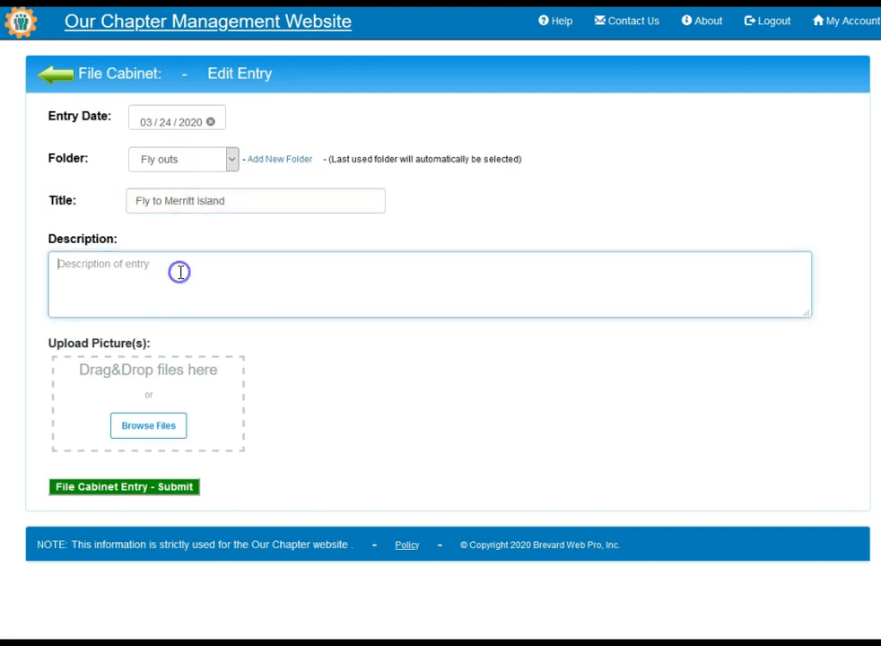
{"action": "left_click", "coordinate": [193, 438]}
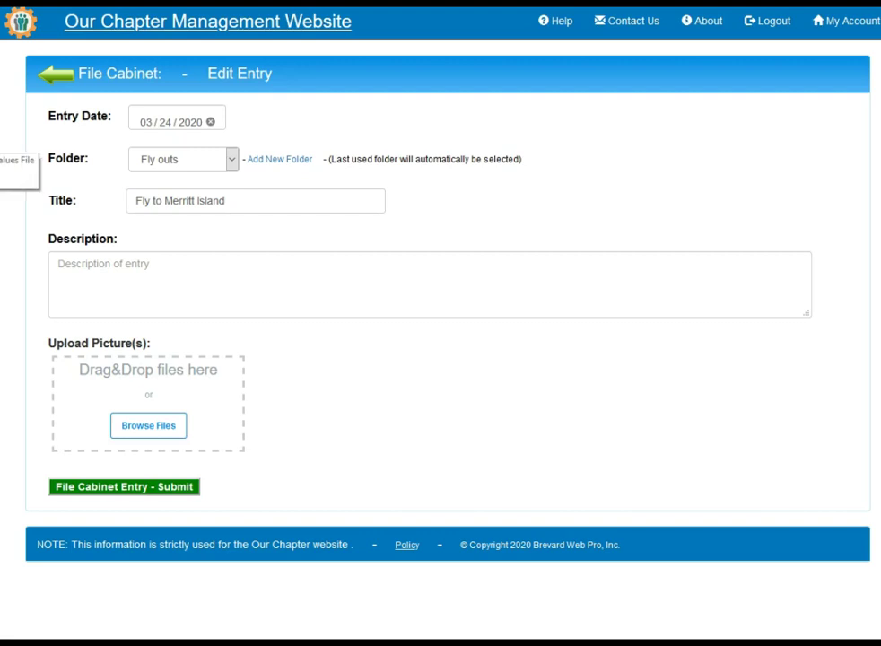
Drop the CSV, PDF and map files into the upload zone and submit the Fly to Merritt Island entry.
{"action": "left_click_drag", "start_coordinate": [2, 224], "coordinate": [139, 379]}
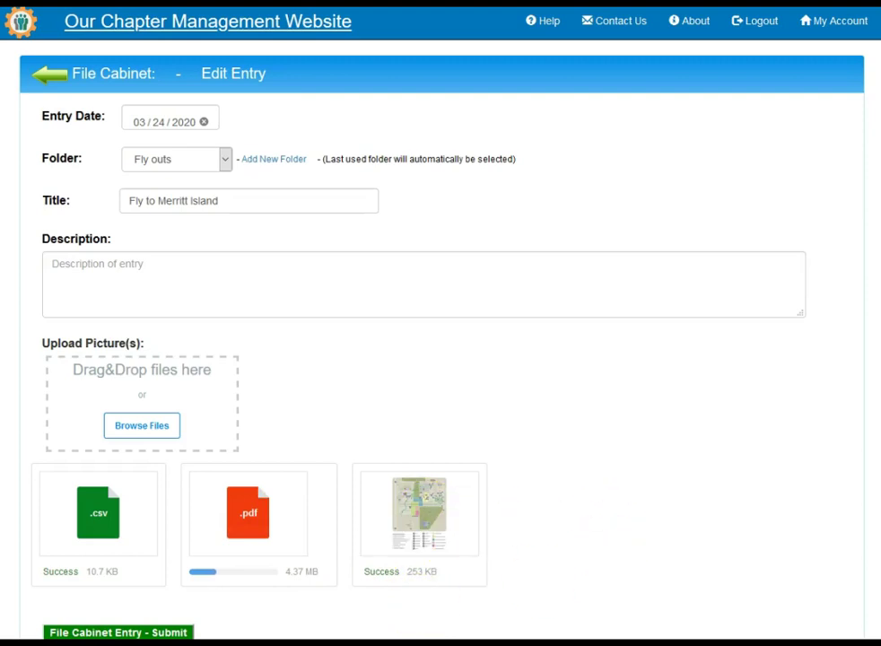
{"action": "scroll", "coordinate": [627, 553], "scroll_direction": "down", "scroll_amount": 1}
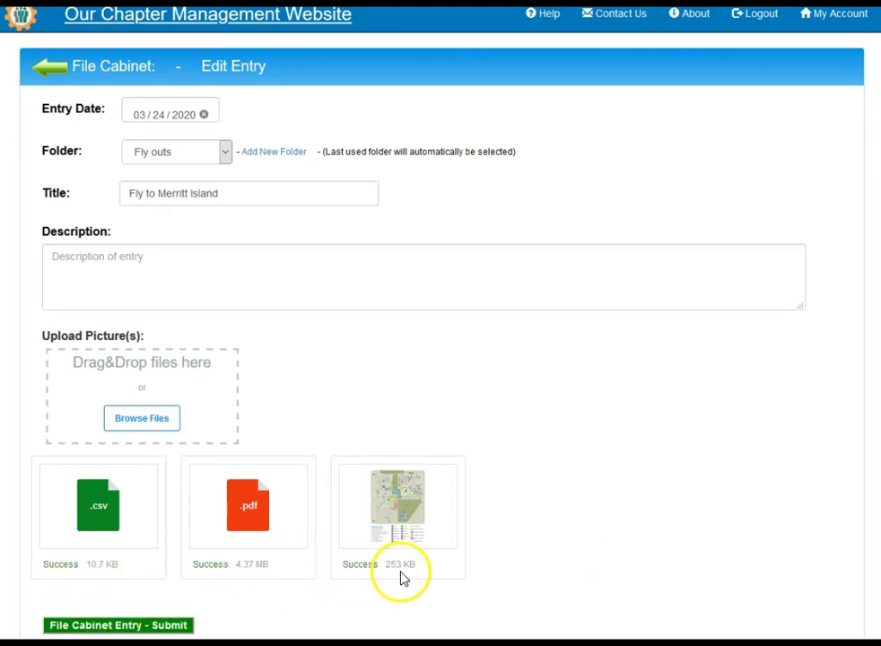
{"action": "left_click", "coordinate": [108, 626]}
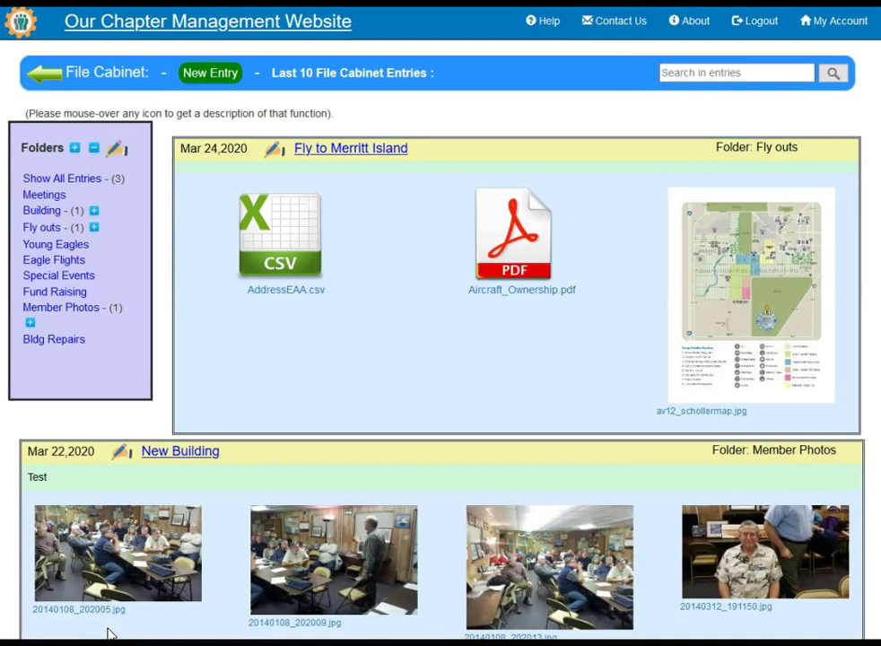
{"action": "left_click", "coordinate": [238, 334]}
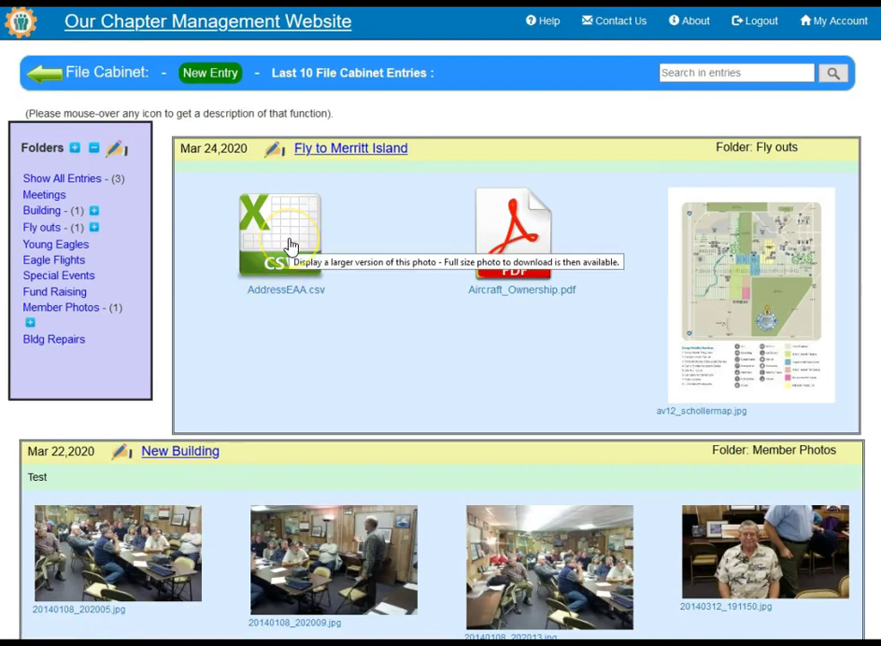
Open the Edit Entry form for New Building in Member Photos.
{"action": "mouse_move", "coordinate": [762, 287]}
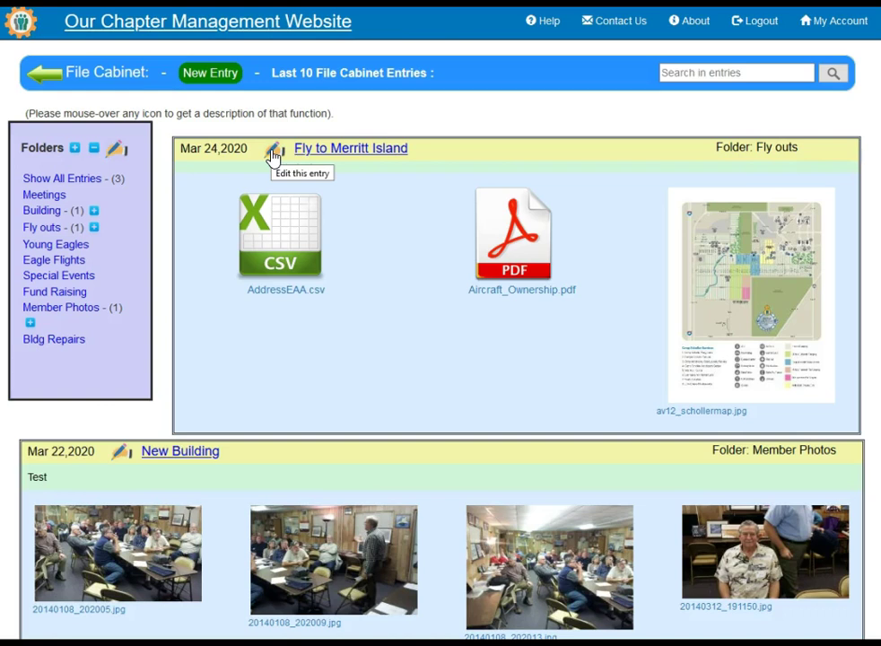
{"action": "left_click", "coordinate": [119, 455]}
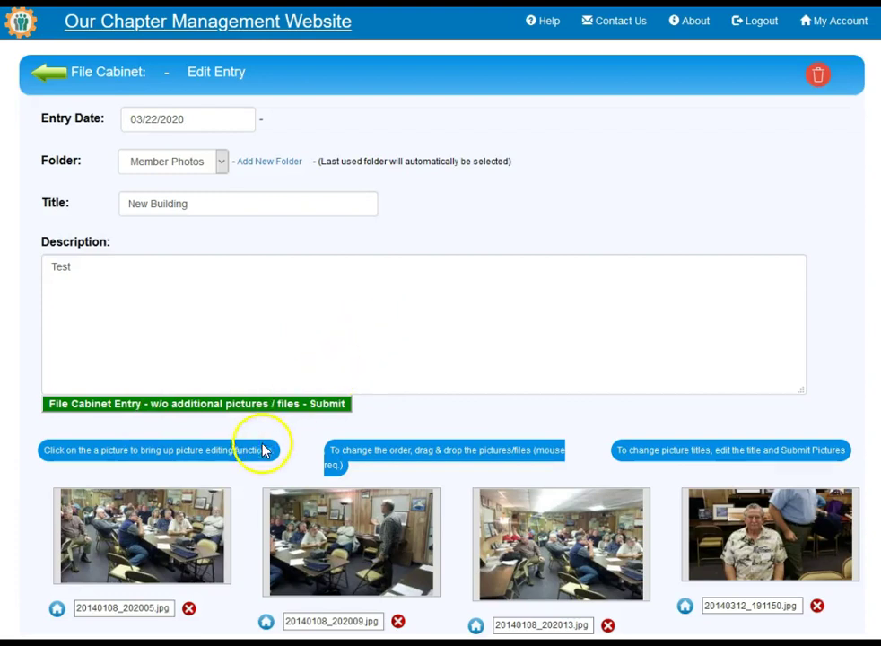
Crop the top and left edges off the first New Building photo and save it.
{"action": "left_click", "coordinate": [172, 535]}
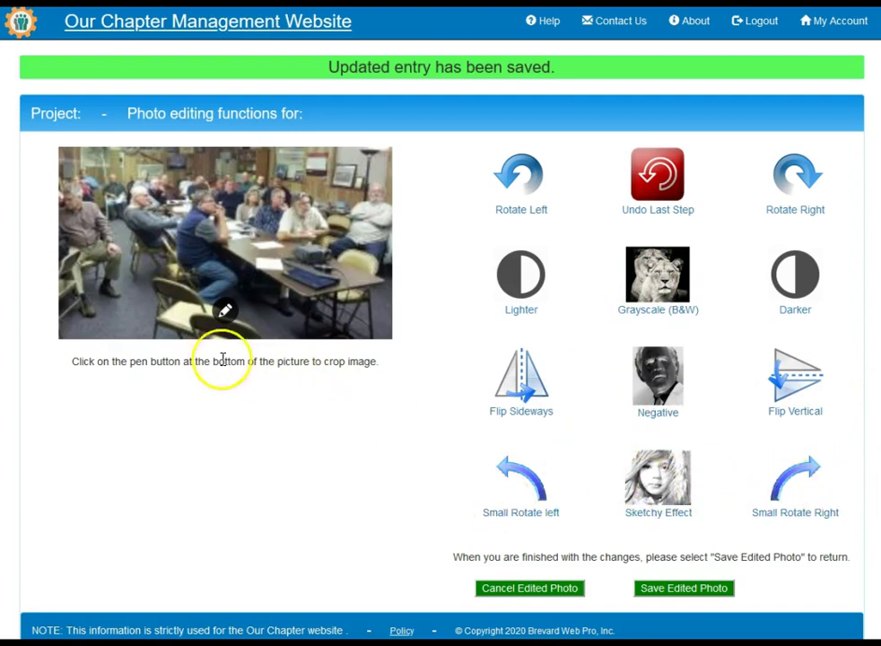
{"action": "left_click", "coordinate": [225, 310]}
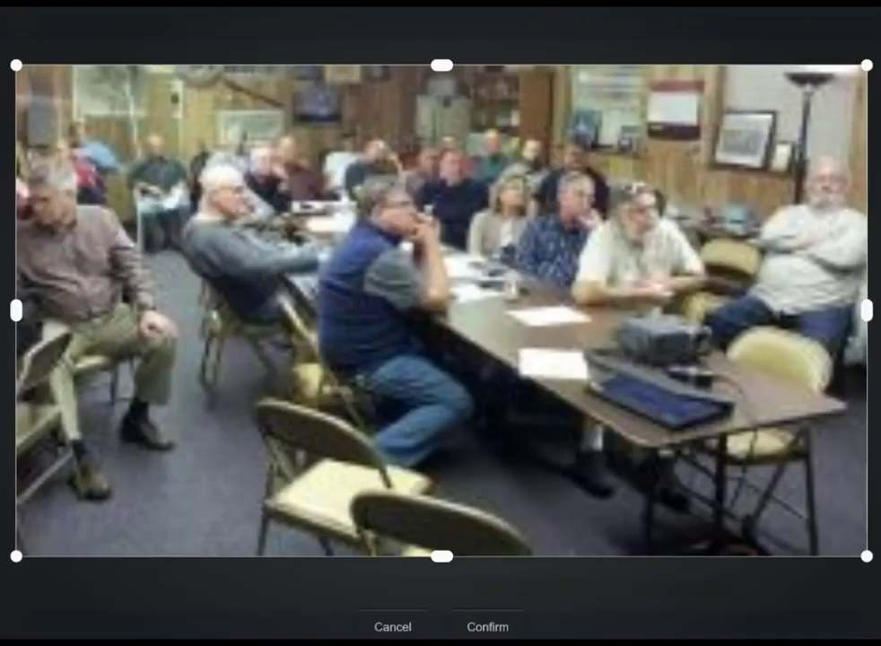
{"action": "left_click_drag", "start_coordinate": [16, 64], "coordinate": [147, 117]}
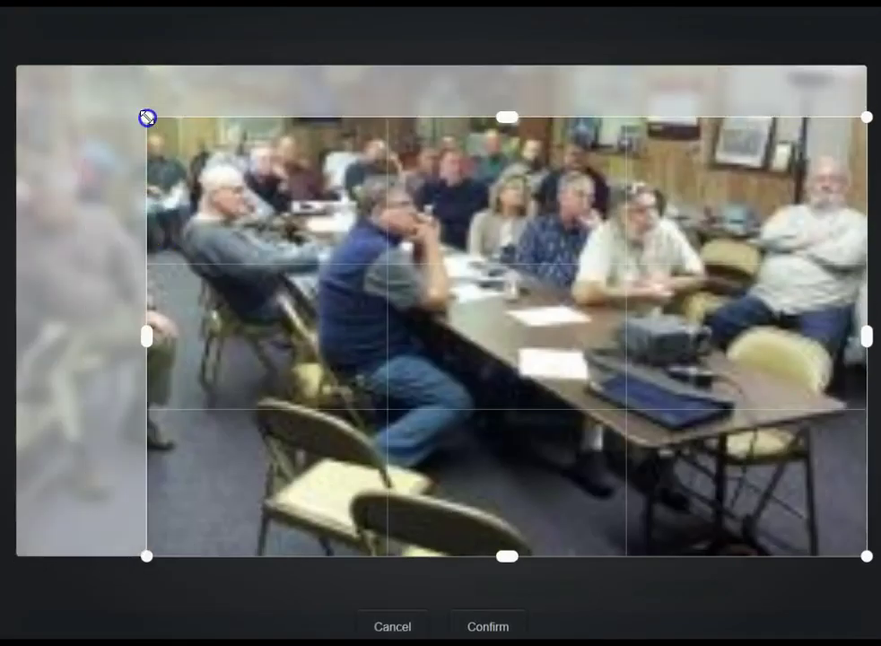
{"action": "left_click", "coordinate": [489, 627]}
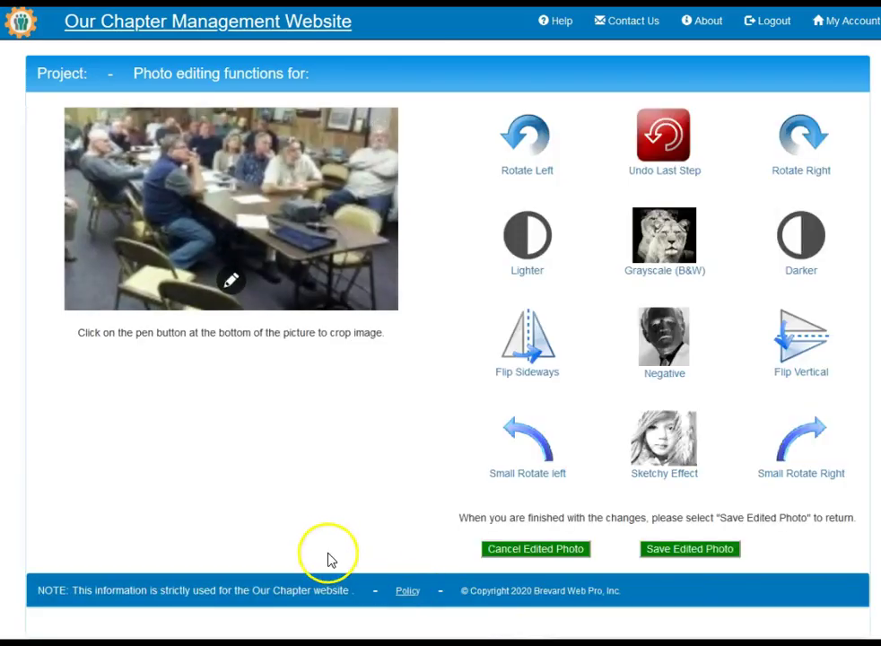
{"action": "left_click", "coordinate": [723, 551]}
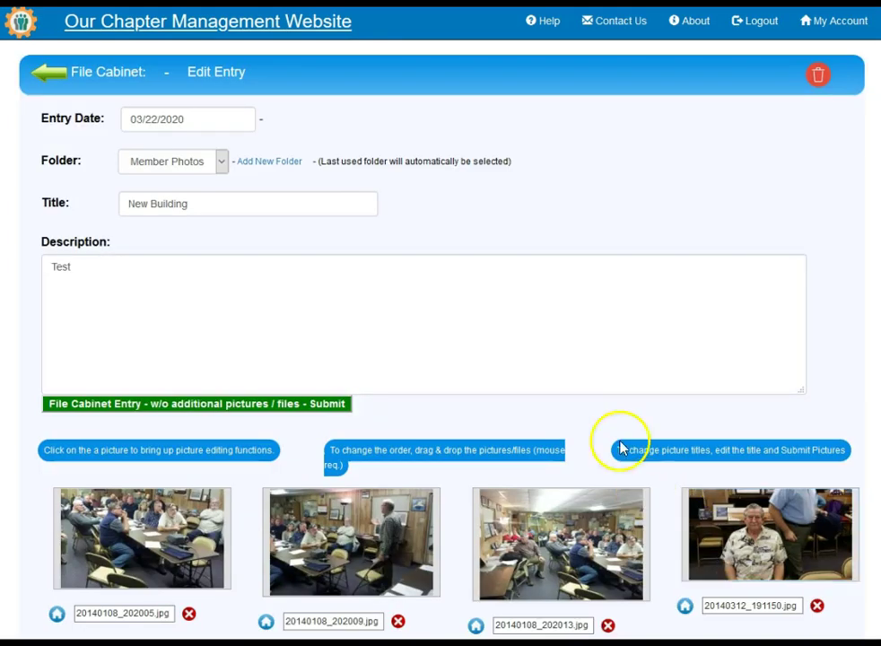
Return to the File Cabinet and view Fly to Merritt Island's CSV, PDF and map attachments.
{"action": "left_click", "coordinate": [45, 74]}
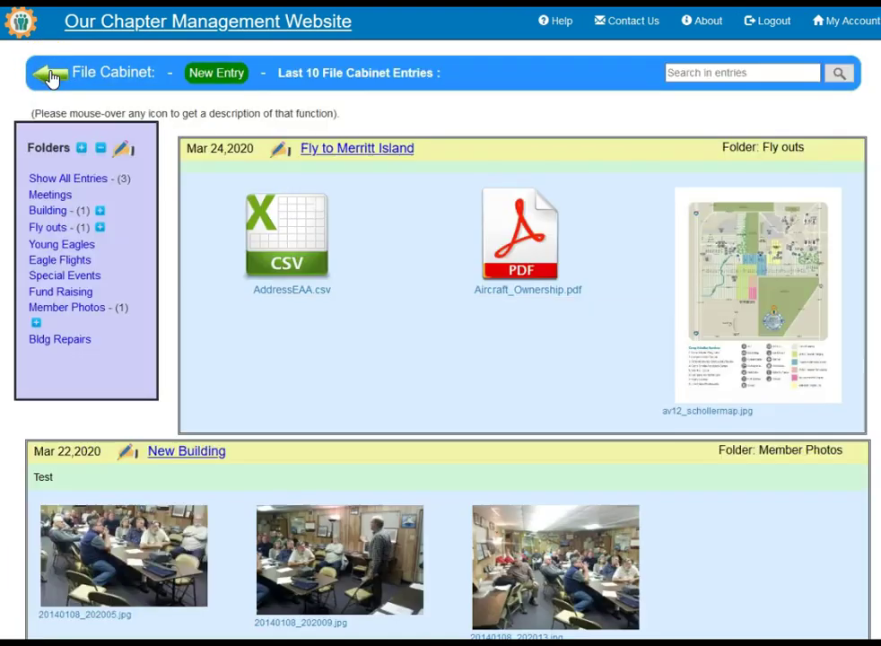
{"action": "left_click", "coordinate": [176, 239]}
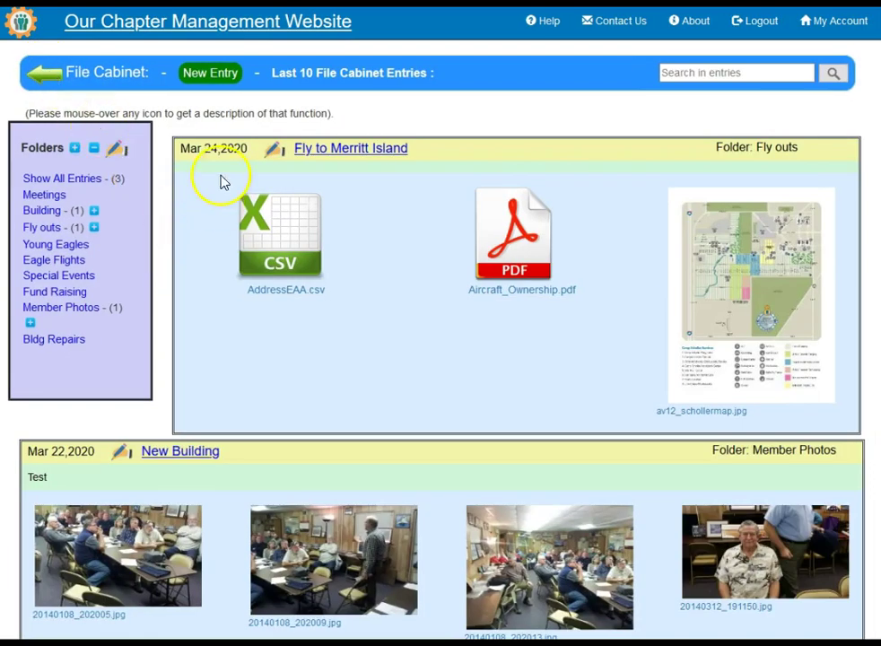
{"action": "left_click", "coordinate": [368, 153]}
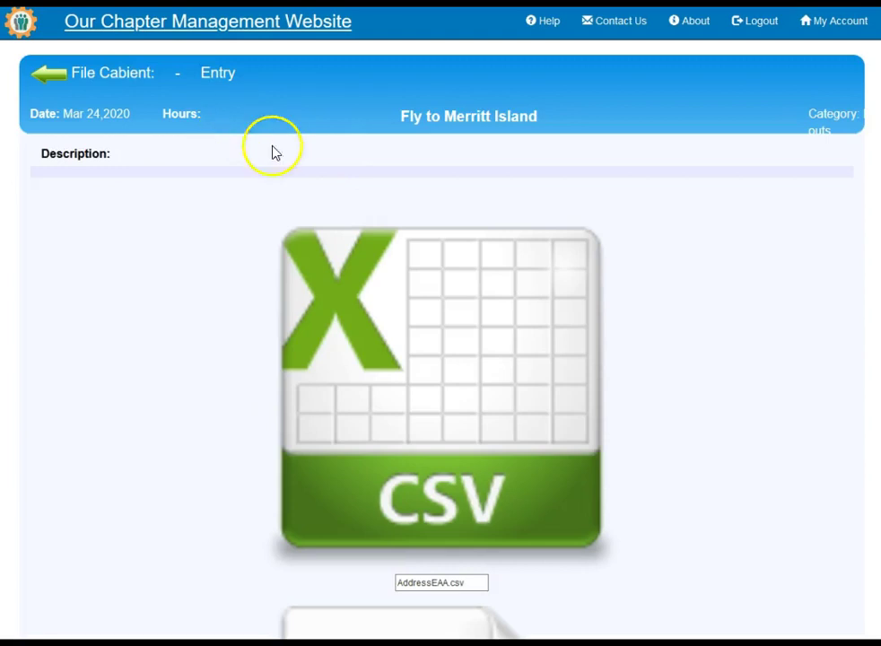
{"action": "scroll", "coordinate": [800, 287], "scroll_direction": "down", "scroll_amount": 5}
{"action": "scroll", "coordinate": [800, 293], "scroll_direction": "down", "scroll_amount": 4}
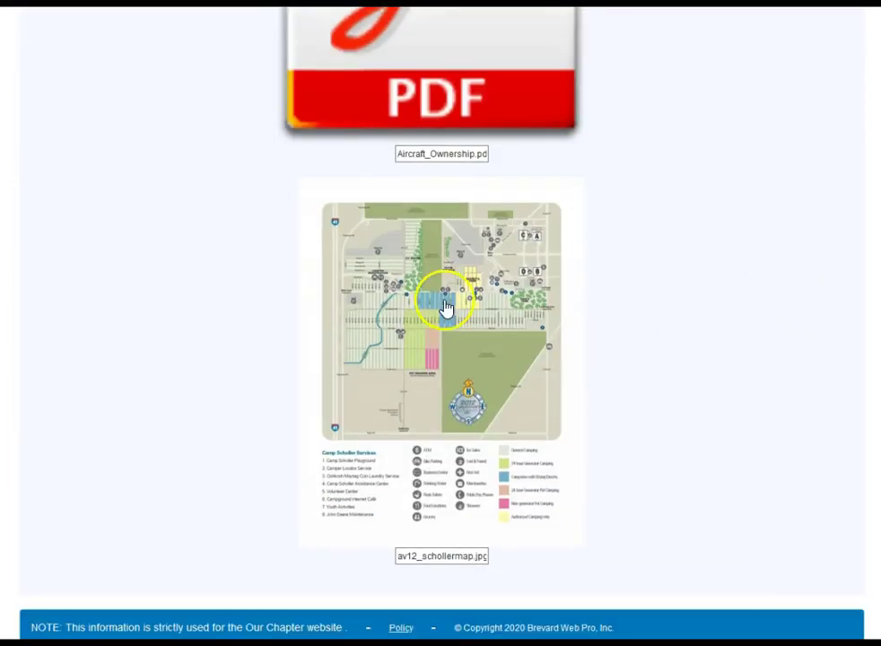
{"action": "scroll", "coordinate": [669, 178], "scroll_direction": "up", "scroll_amount": 10}
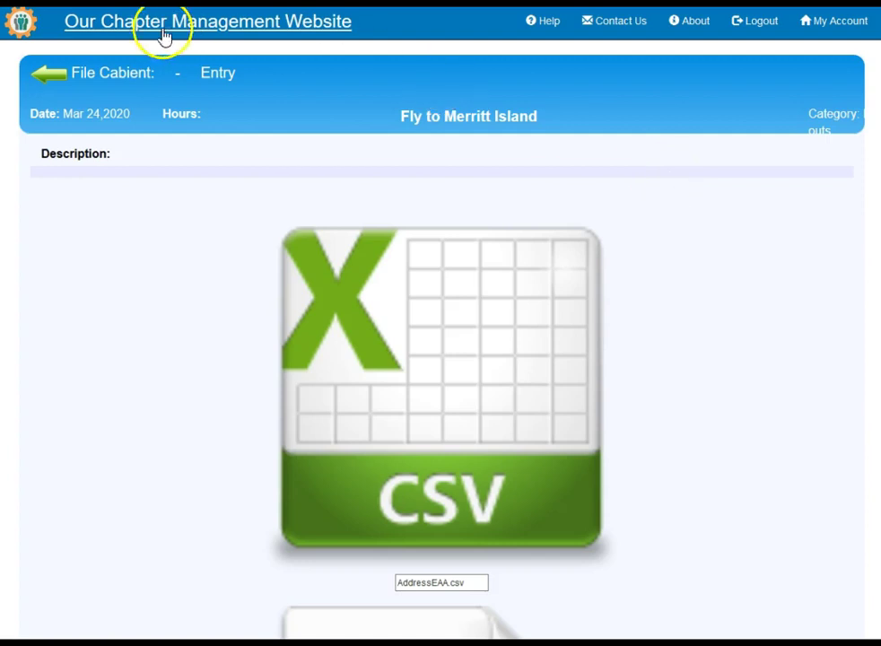
Go back to the Fly outs listing and open Fly to Merritt Island for editing.
{"action": "left_click", "coordinate": [50, 76]}
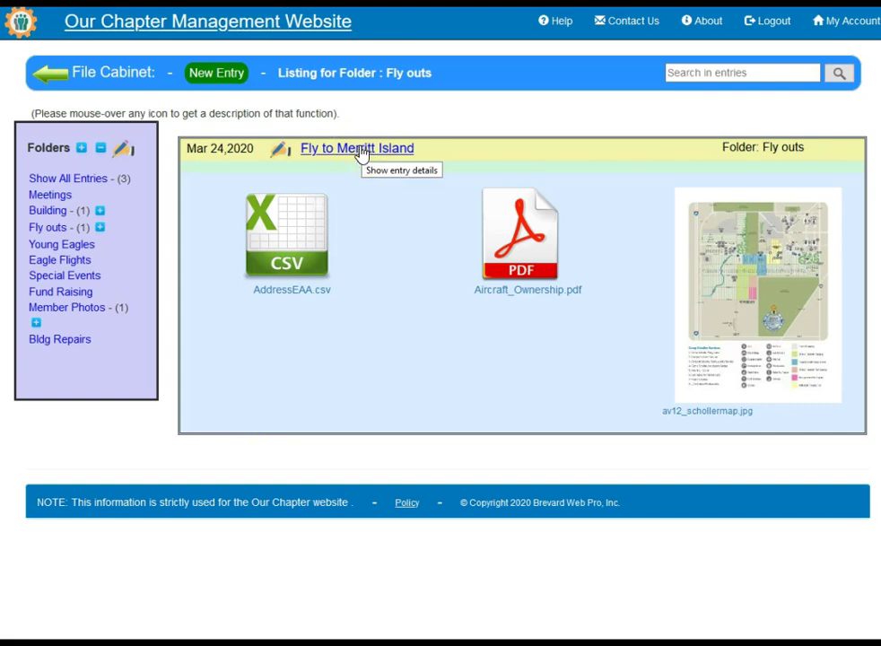
{"action": "left_click", "coordinate": [278, 150]}
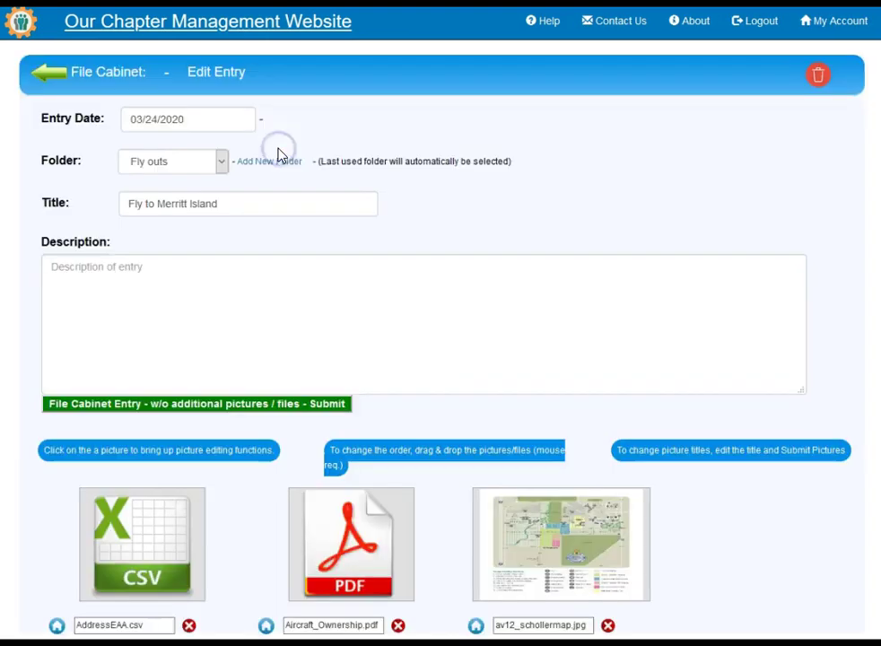